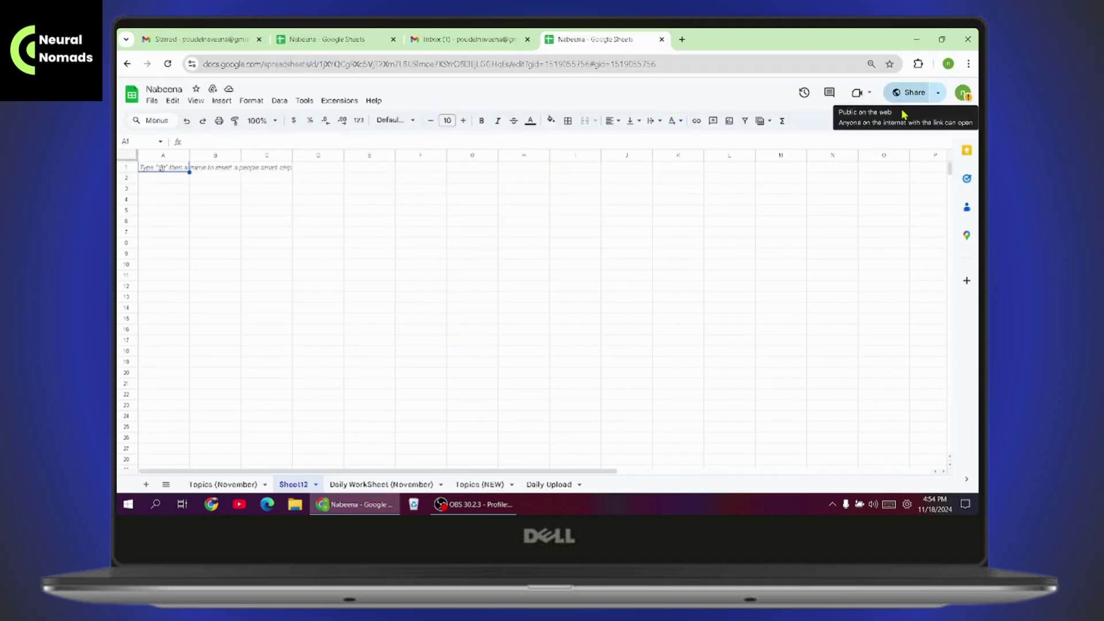
Step: Review sharing settings, keeping link access as Viewer and checking the third collaborator's access
left_click(915, 95)
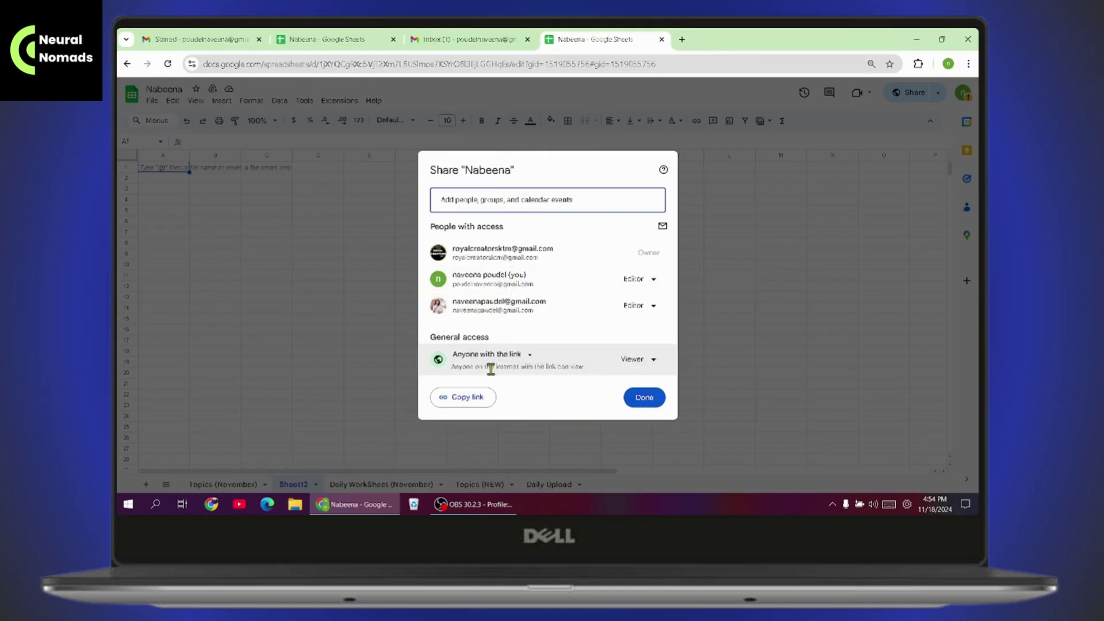
left_click(654, 359)
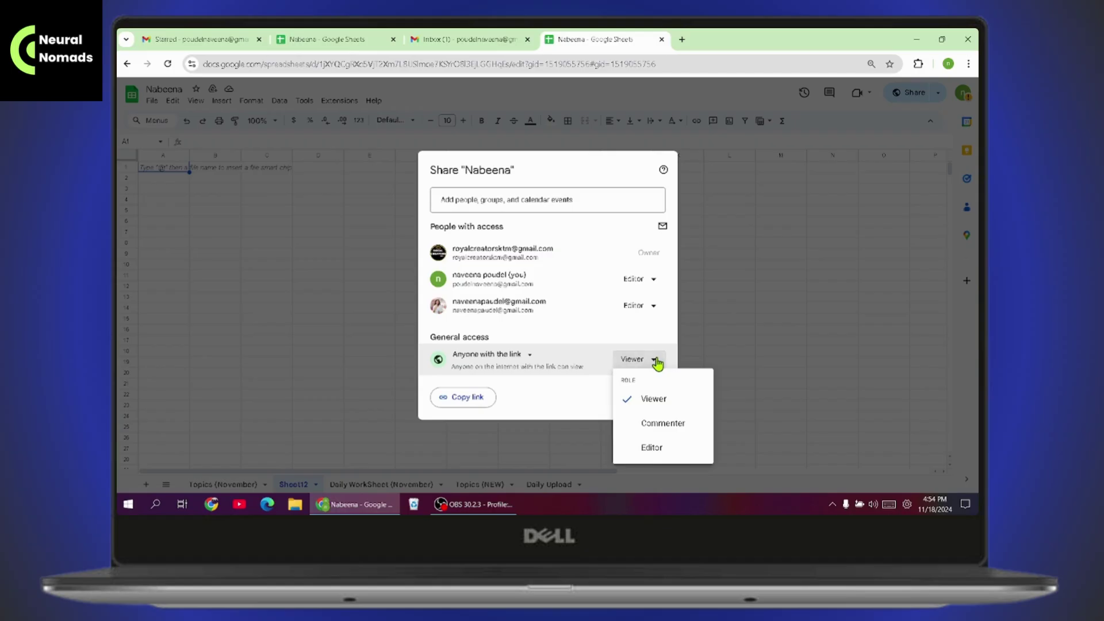
left_click(670, 402)
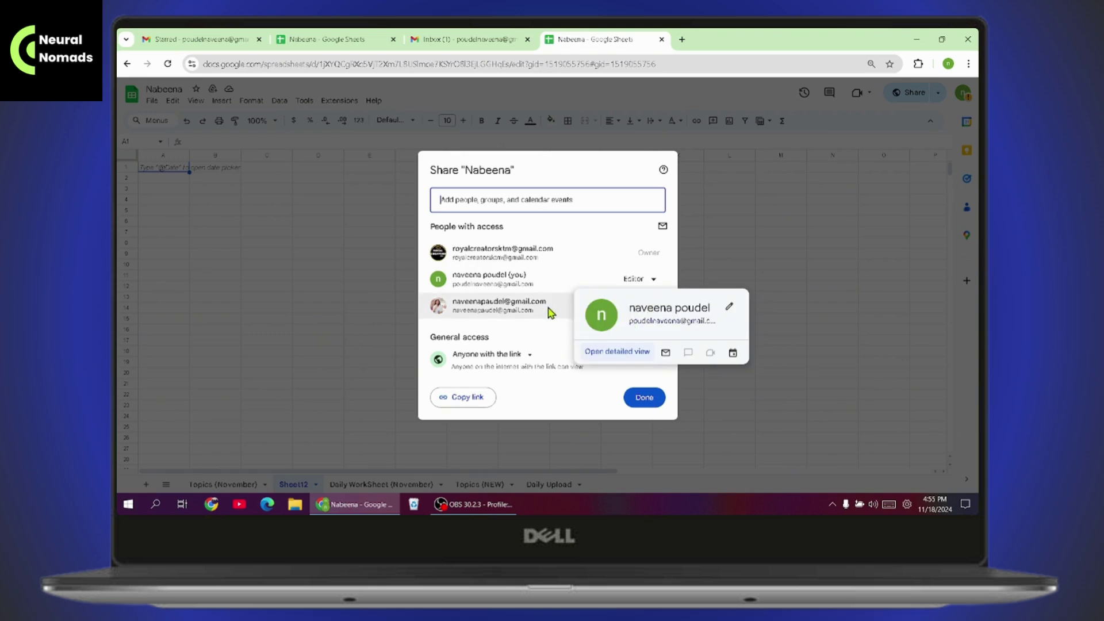
left_click(654, 308)
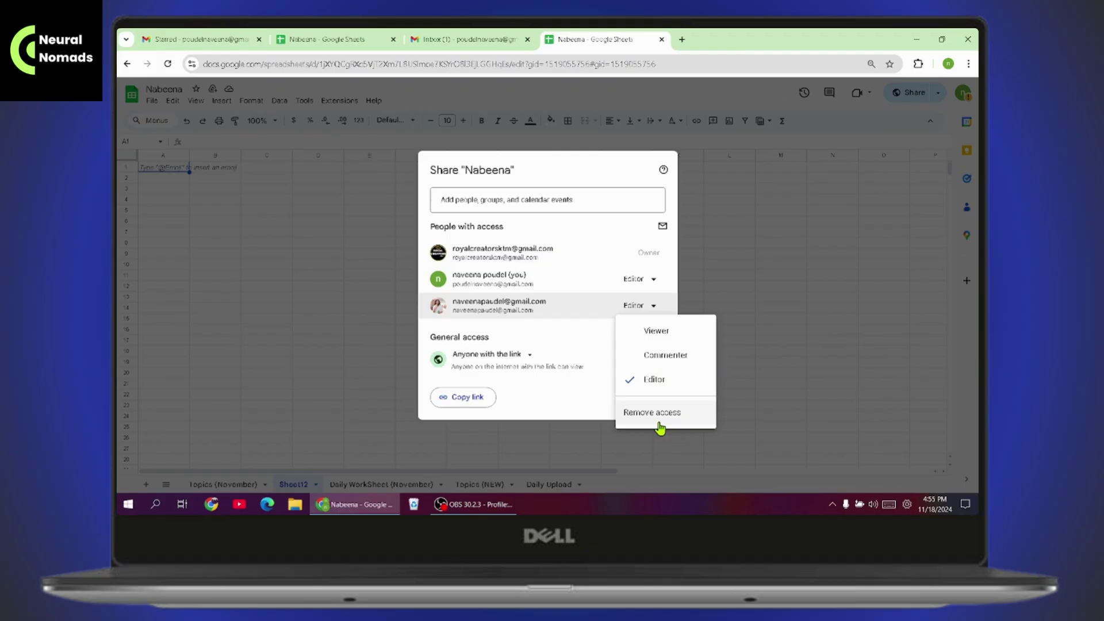
left_click(782, 361)
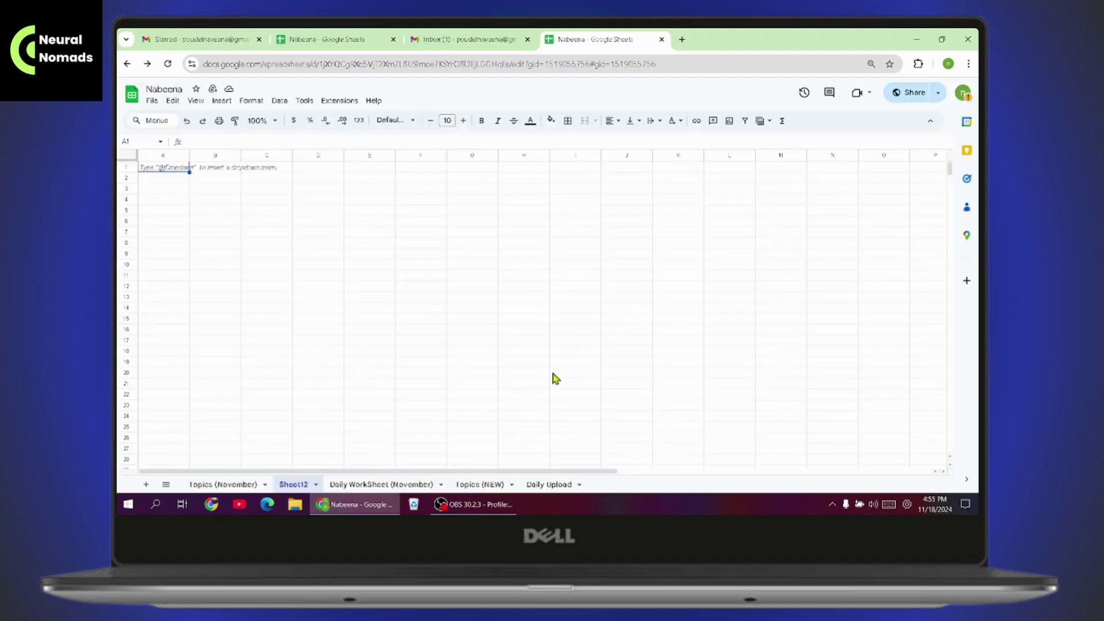
Step: Copy the Nabeena spreadsheet's share link from the sharing dialog
left_click(910, 100)
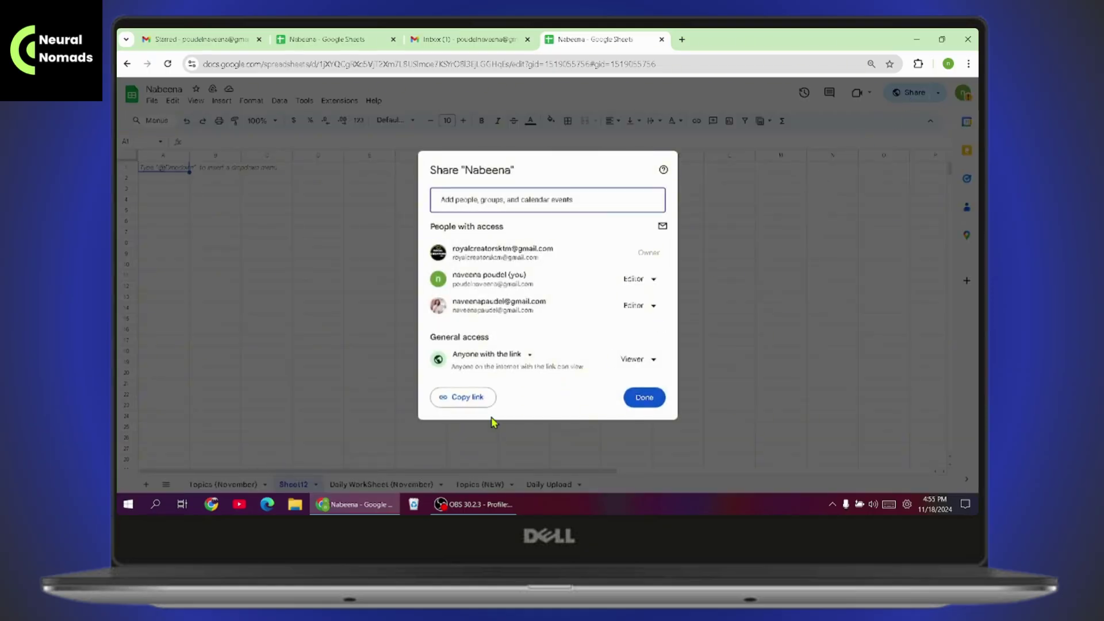
left_click(466, 402)
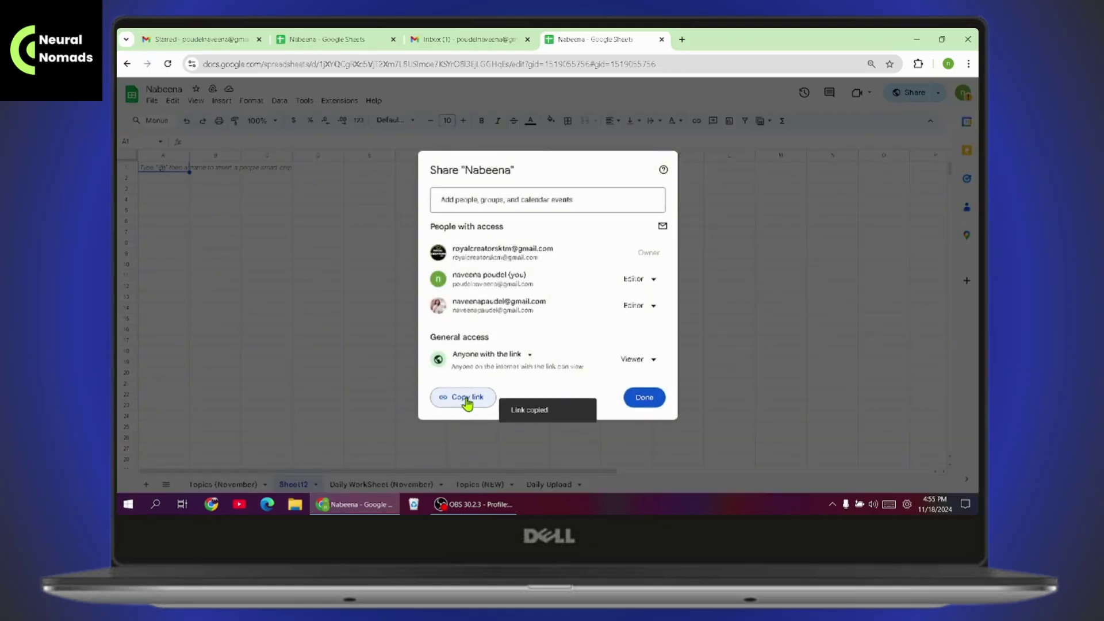
left_click(360, 337)
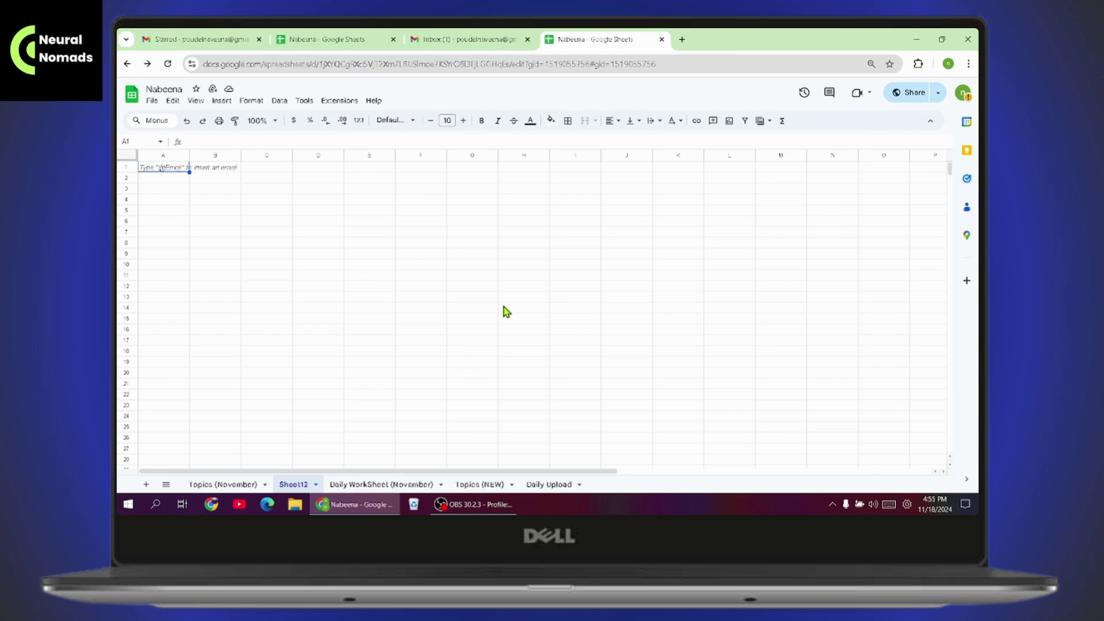
left_click(911, 95)
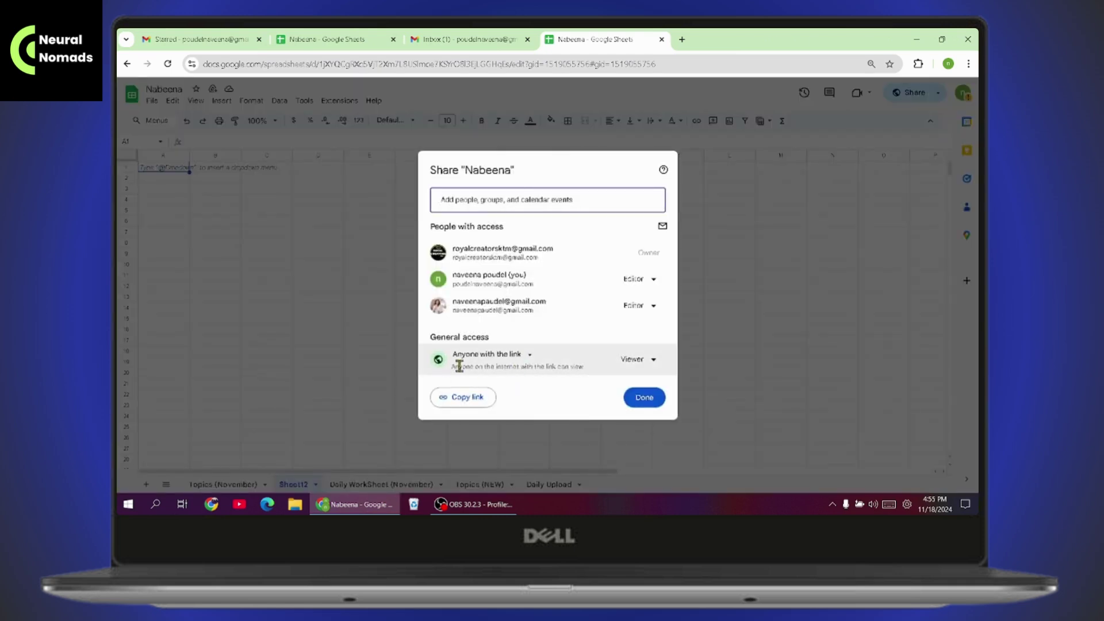
left_click(530, 356)
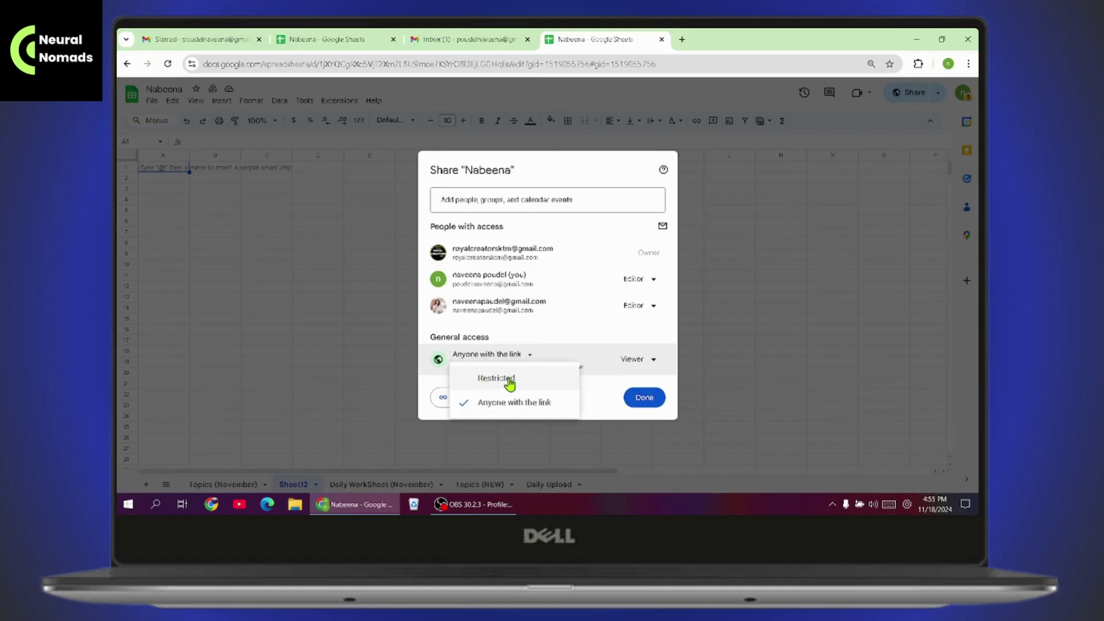
left_click(726, 360)
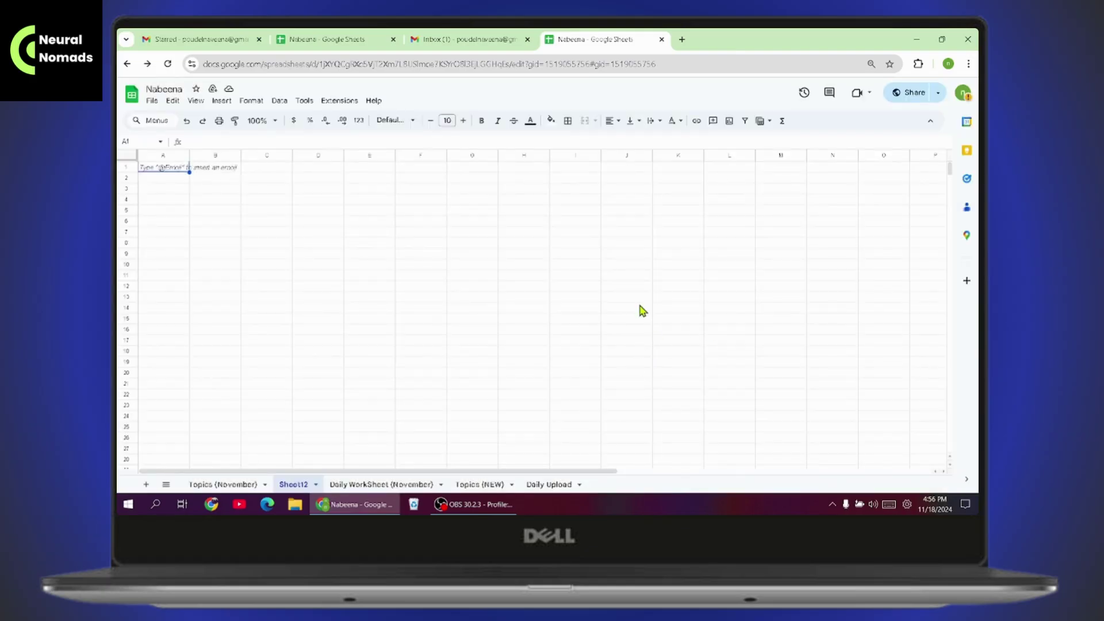